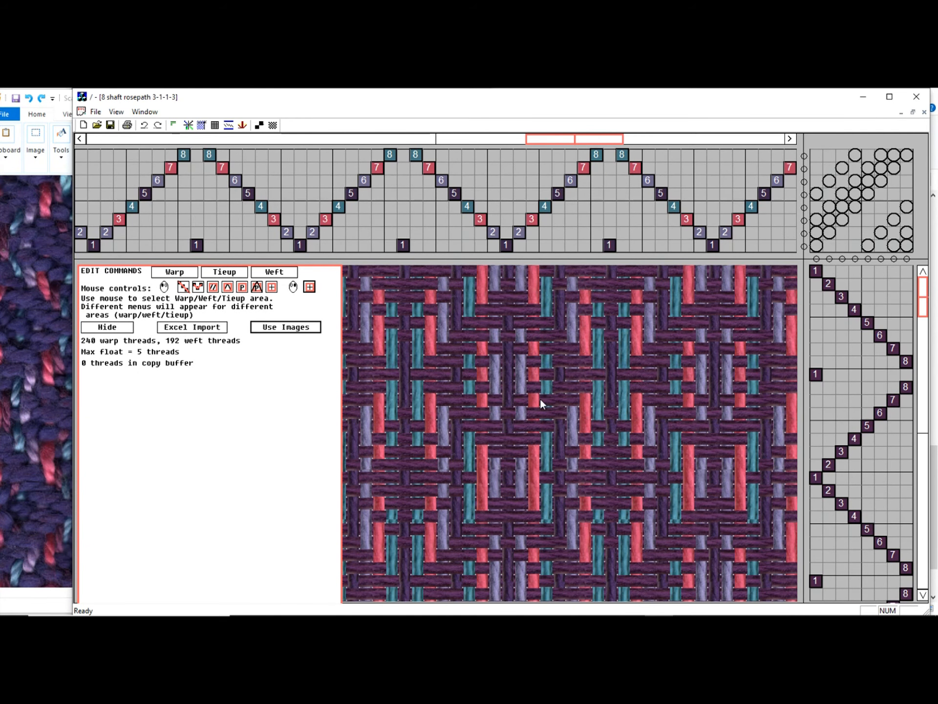
Enlarge the rosepath drawdown, switch to Scan_003 in Paint, and view the A1 card's pink yarn at 100%
{"action": "left_click", "coordinate": [545, 448]}
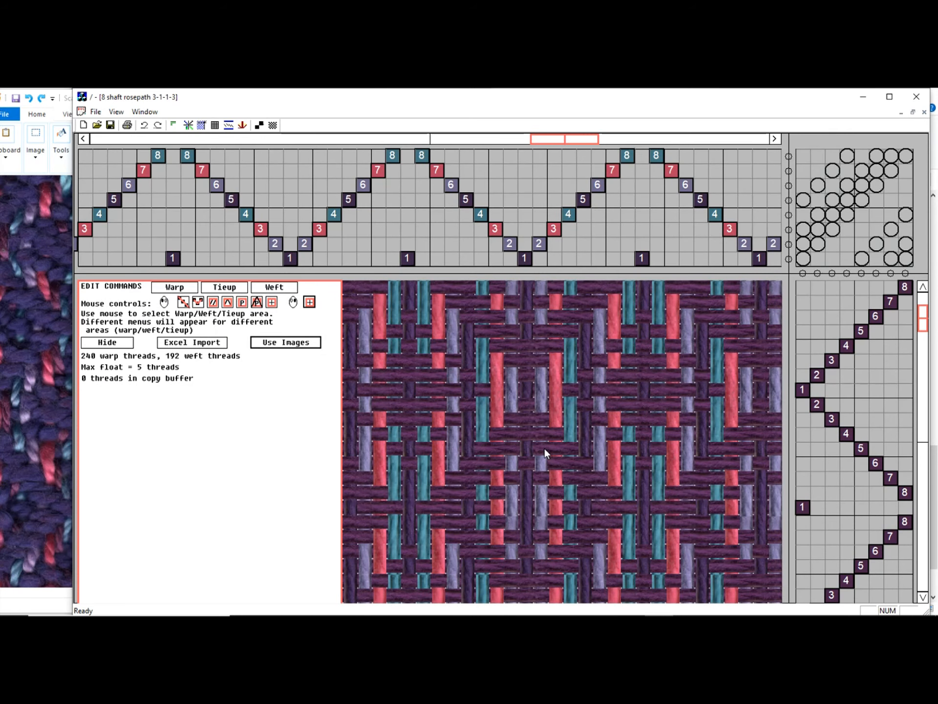
{"action": "left_click", "coordinate": [687, 612]}
{"action": "left_click", "coordinate": [681, 555]}
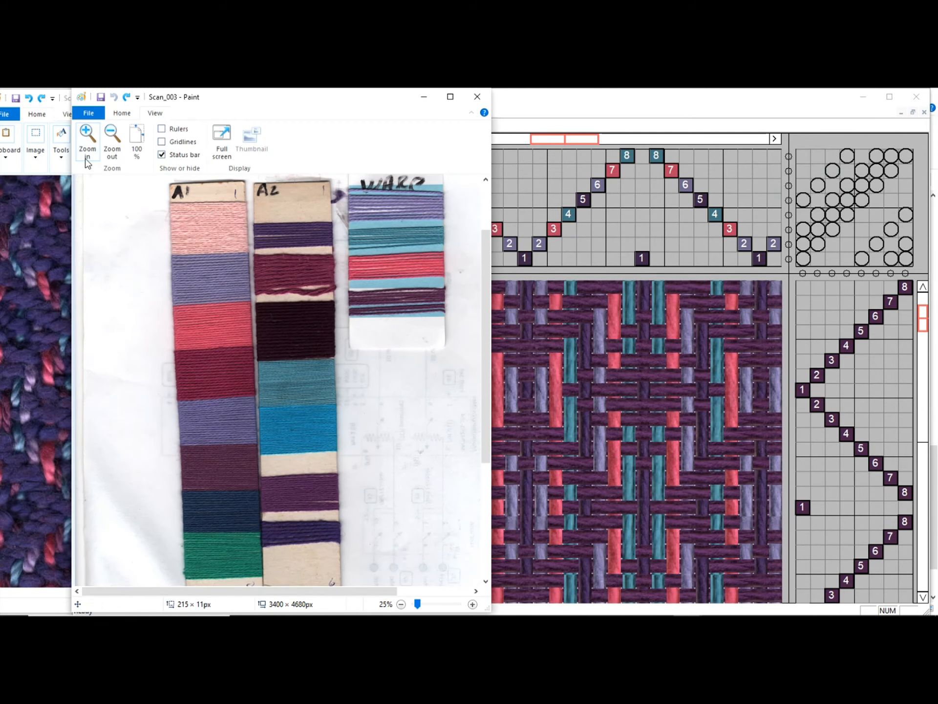
{"action": "left_click", "coordinate": [87, 141]}
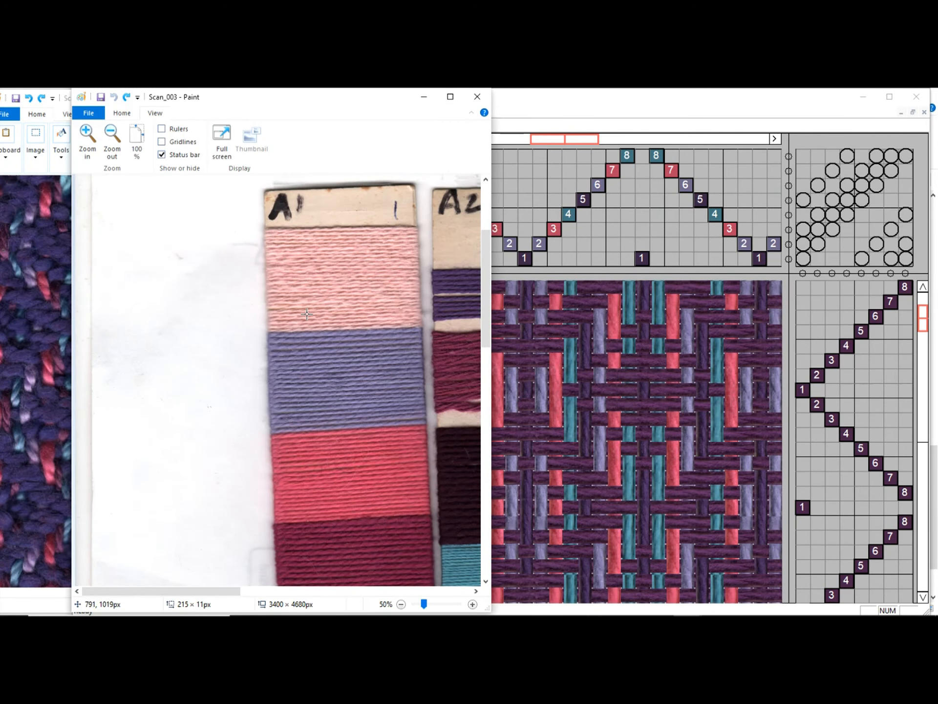
{"action": "left_click", "coordinate": [87, 155]}
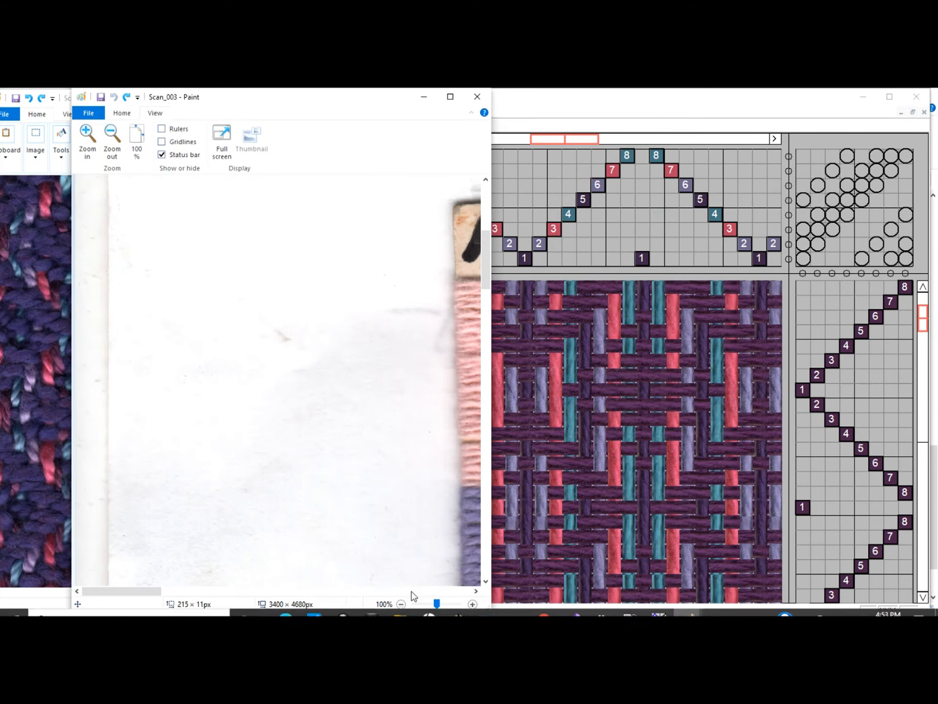
{"action": "left_click_drag", "start_coordinate": [140, 595], "coordinate": [207, 596]}
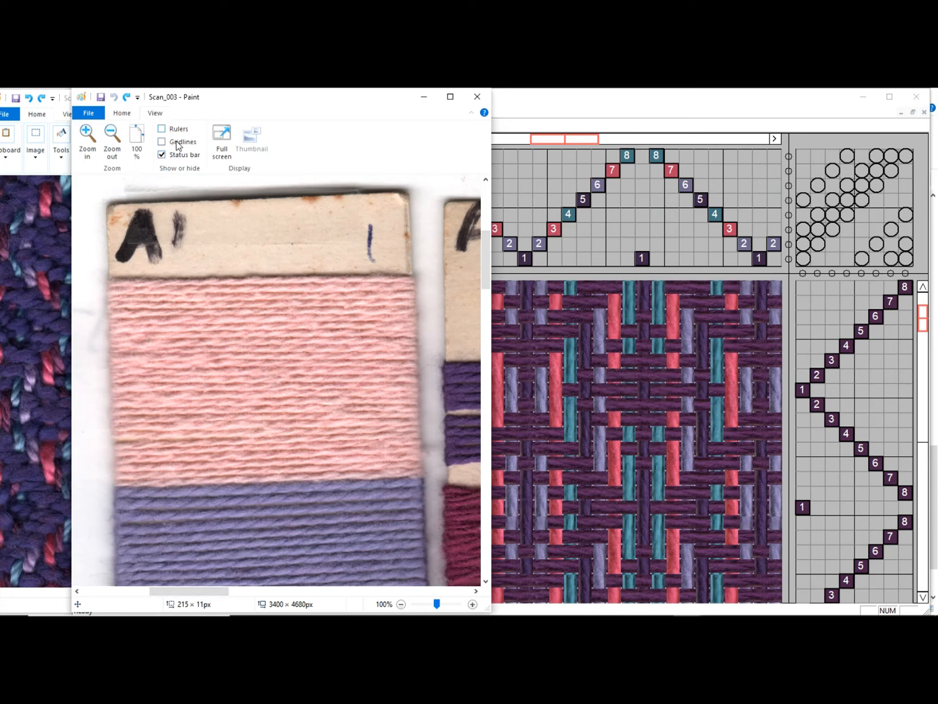
Crop the scan to a pink thread strip of about 360 × 16 px from the A1 card
{"action": "left_click", "coordinate": [123, 113]}
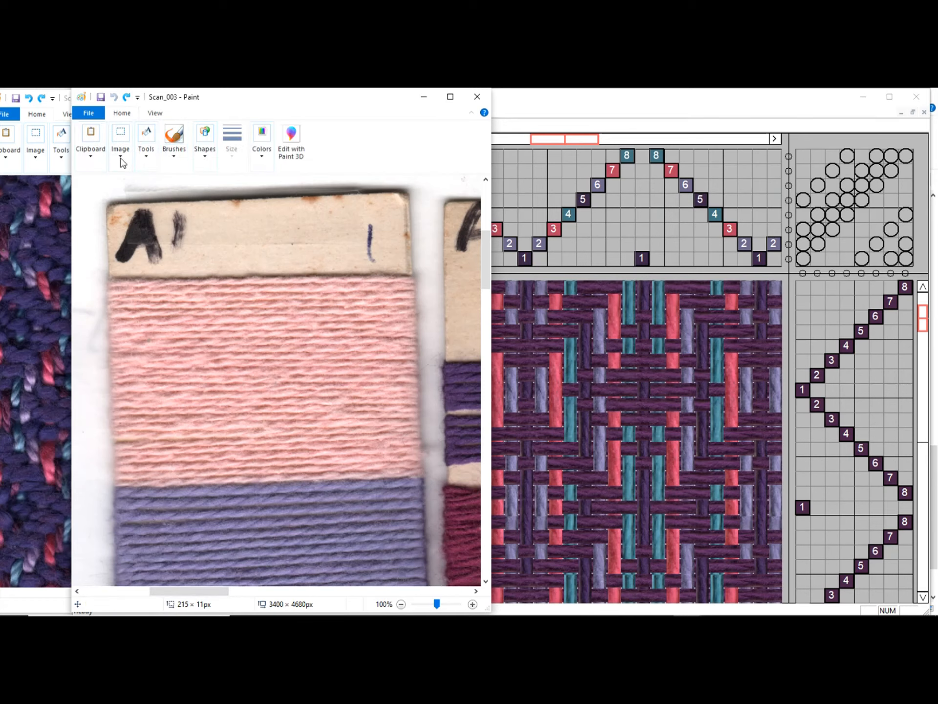
{"action": "left_click", "coordinate": [117, 143]}
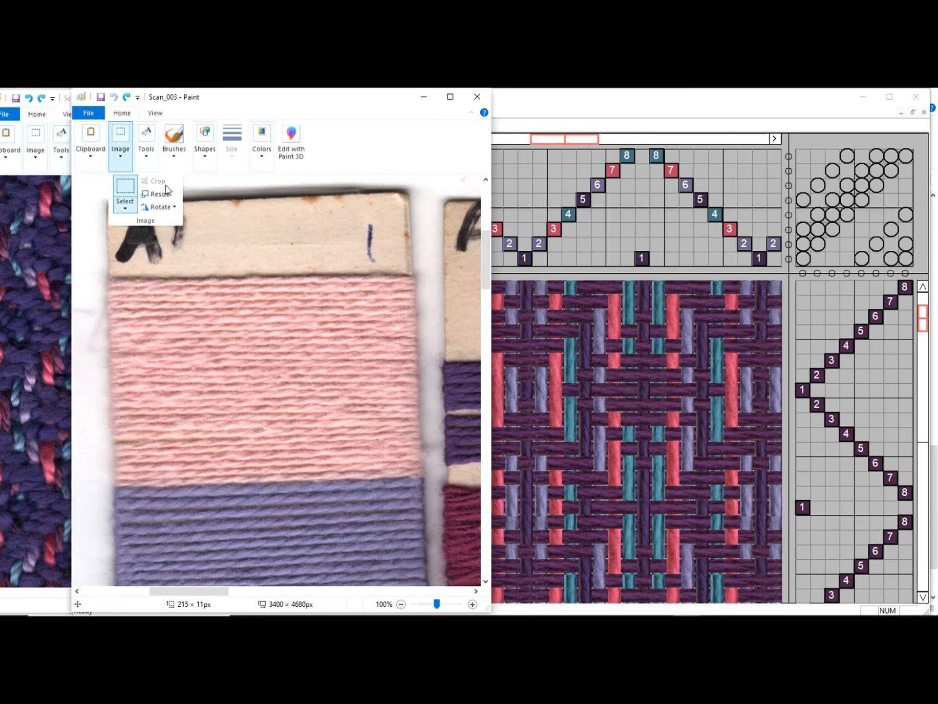
{"action": "left_click", "coordinate": [98, 114]}
{"action": "left_click", "coordinate": [154, 113]}
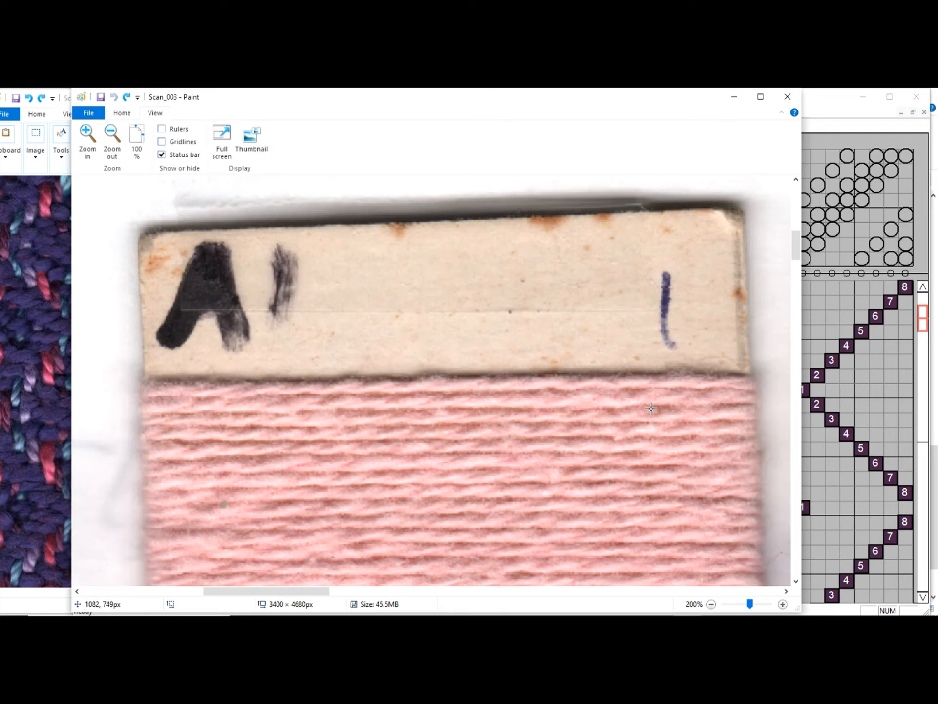
{"action": "left_click_drag", "start_coordinate": [651, 408], "coordinate": [230, 390]}
{"action": "left_click_drag", "start_coordinate": [231, 390], "coordinate": [231, 390]}
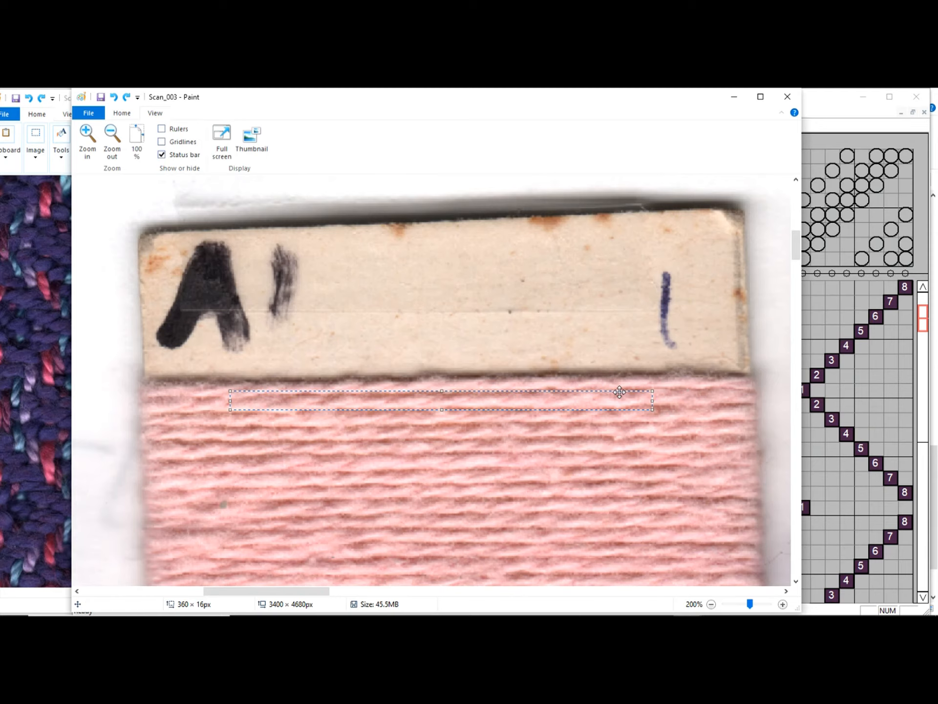
{"action": "left_click", "coordinate": [121, 114]}
{"action": "key", "text": "ctrl+shift+x"}
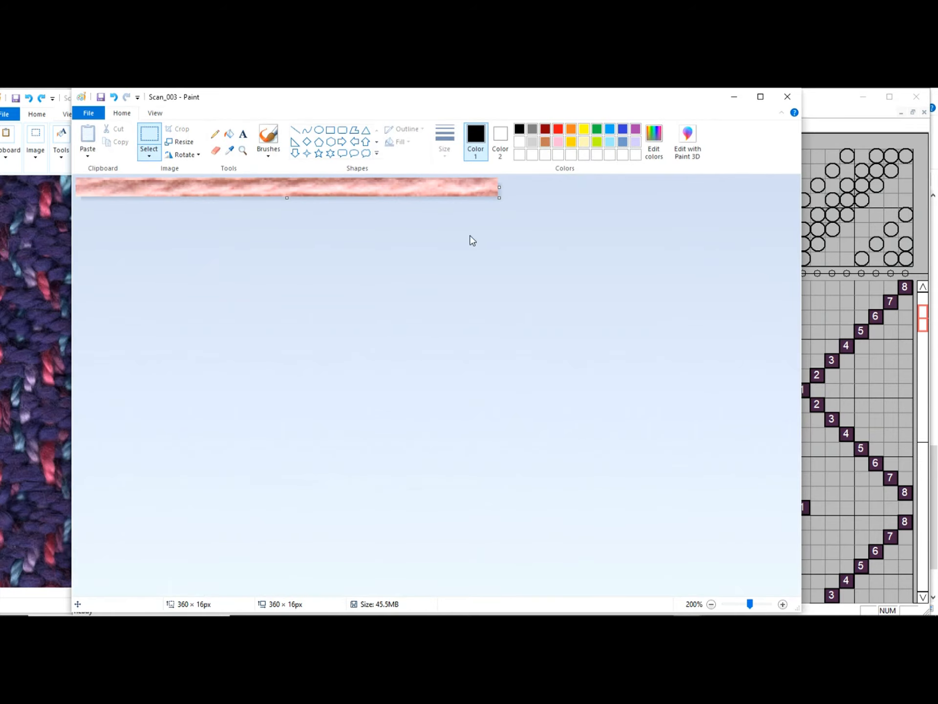
Try to save the cropped thread as a 24-bit bitmap named Scan_003 in the QuickdrawProgramFiles BitmapPattern folder
{"action": "left_click", "coordinate": [88, 113]}
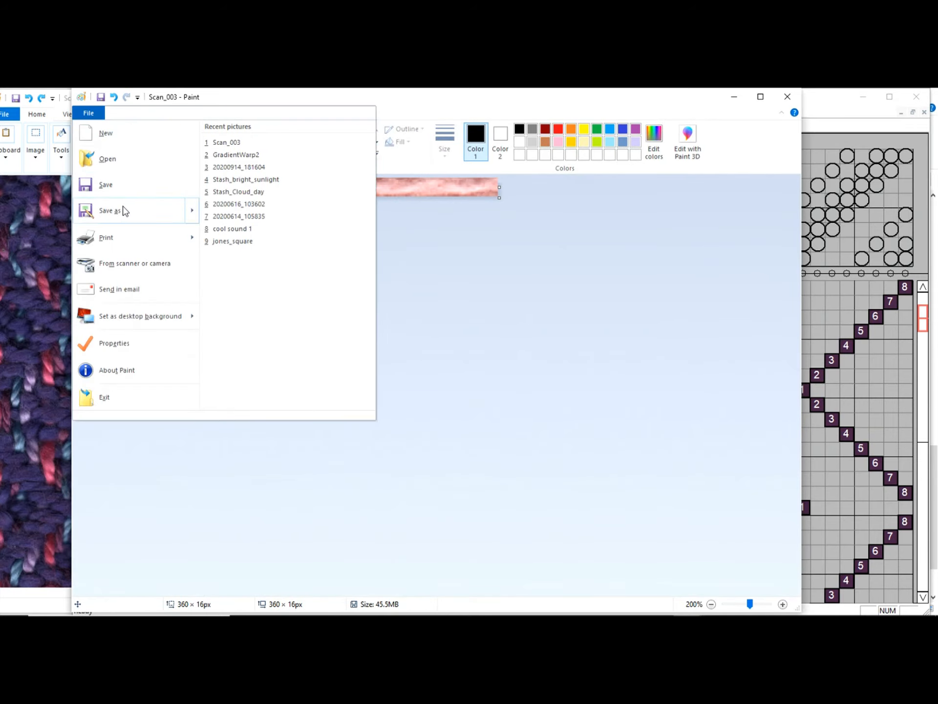
{"action": "mouse_move", "coordinate": [123, 210]}
{"action": "left_click", "coordinate": [259, 213]}
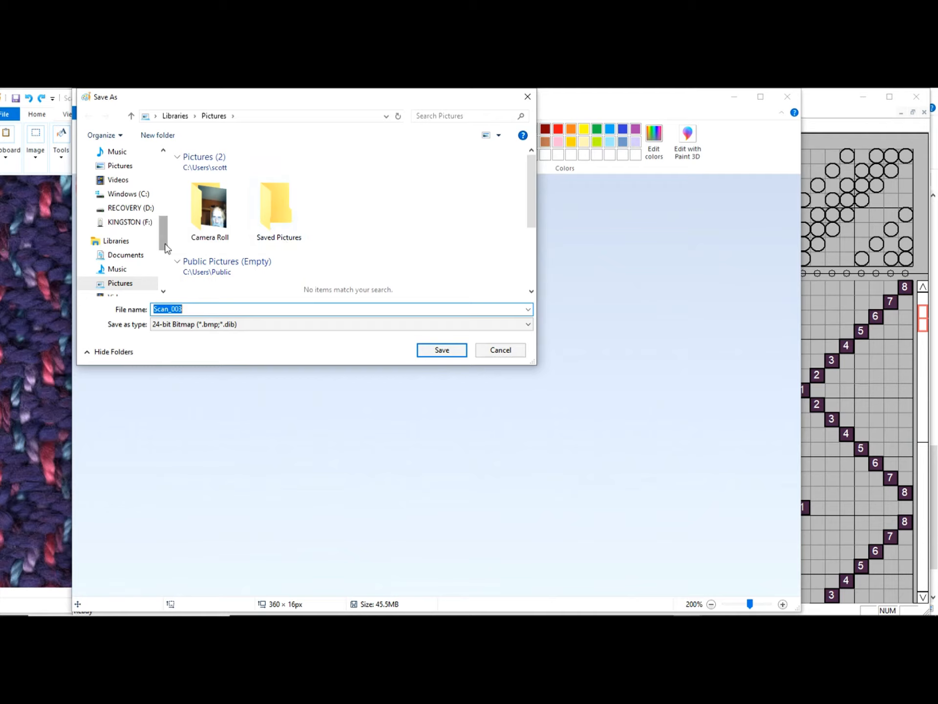
{"action": "left_click_drag", "start_coordinate": [162, 241], "coordinate": [163, 256]}
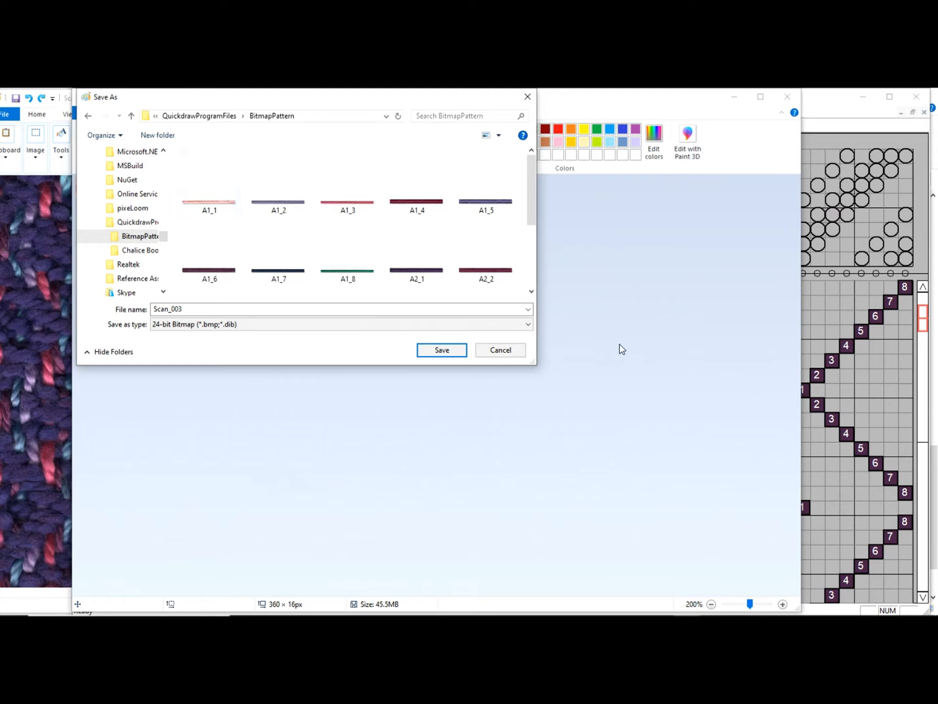
{"action": "left_click", "coordinate": [457, 350]}
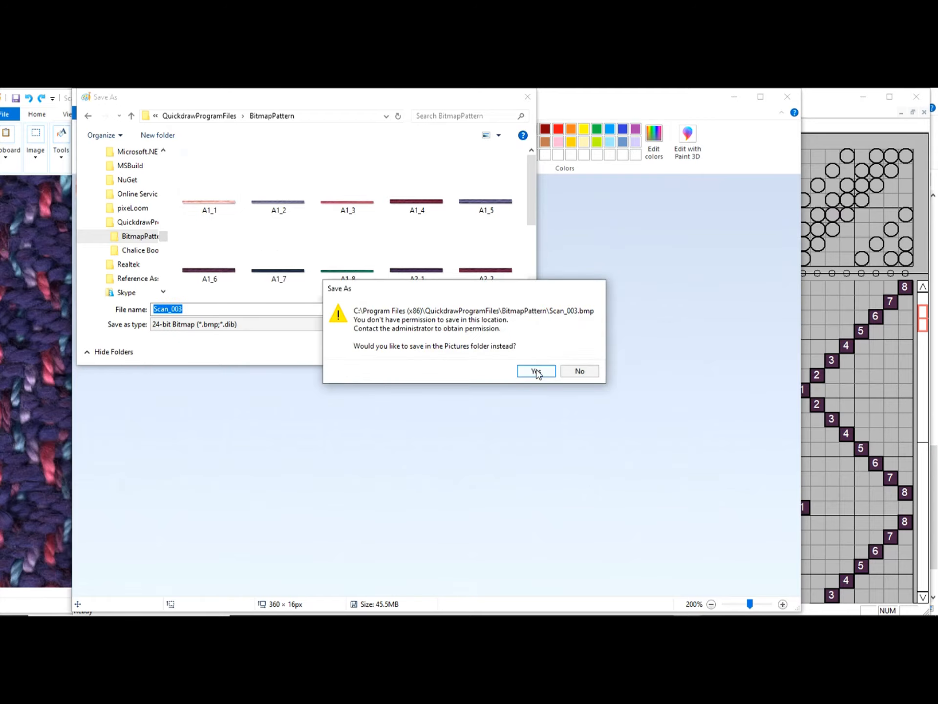
{"action": "left_click", "coordinate": [585, 373]}
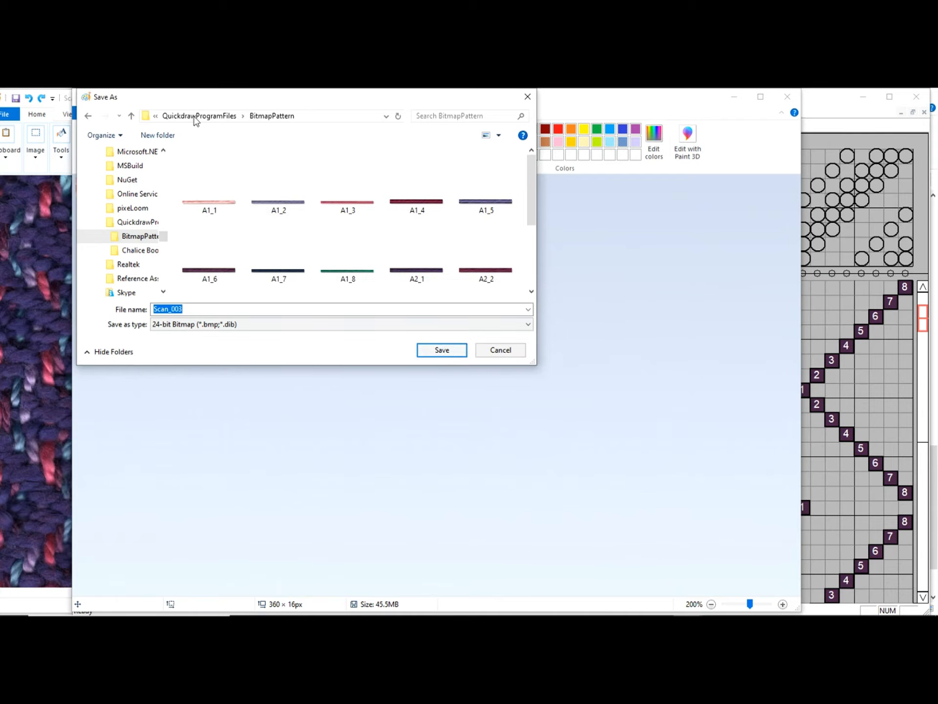
{"action": "left_click", "coordinate": [491, 353]}
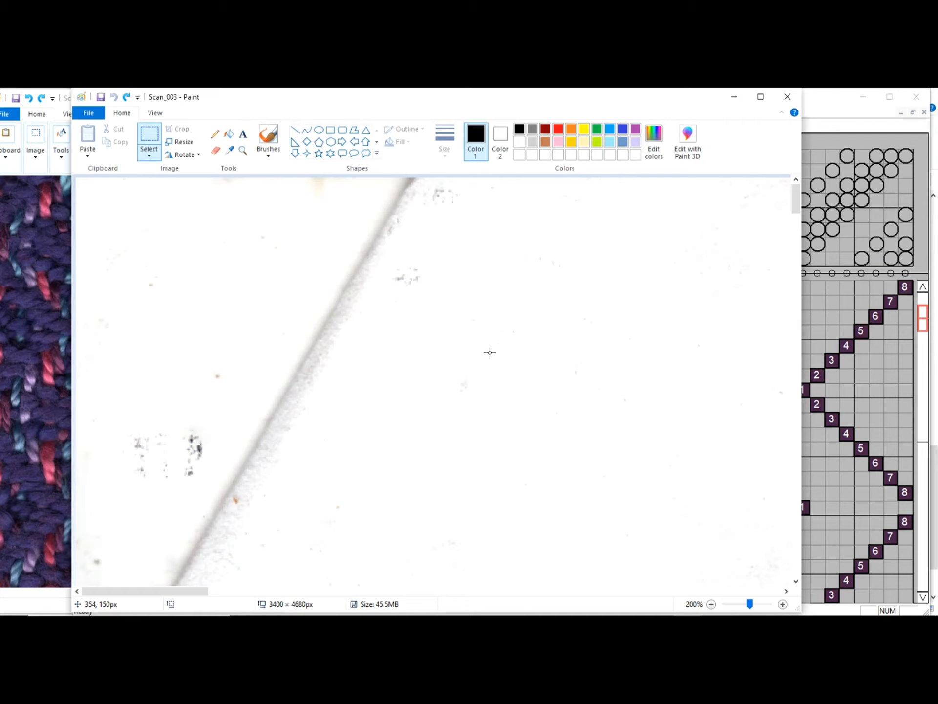
View the scan at 50% and outline sample areas on the A1 card's lavender and coral red yarn bands
{"action": "left_click", "coordinate": [157, 114]}
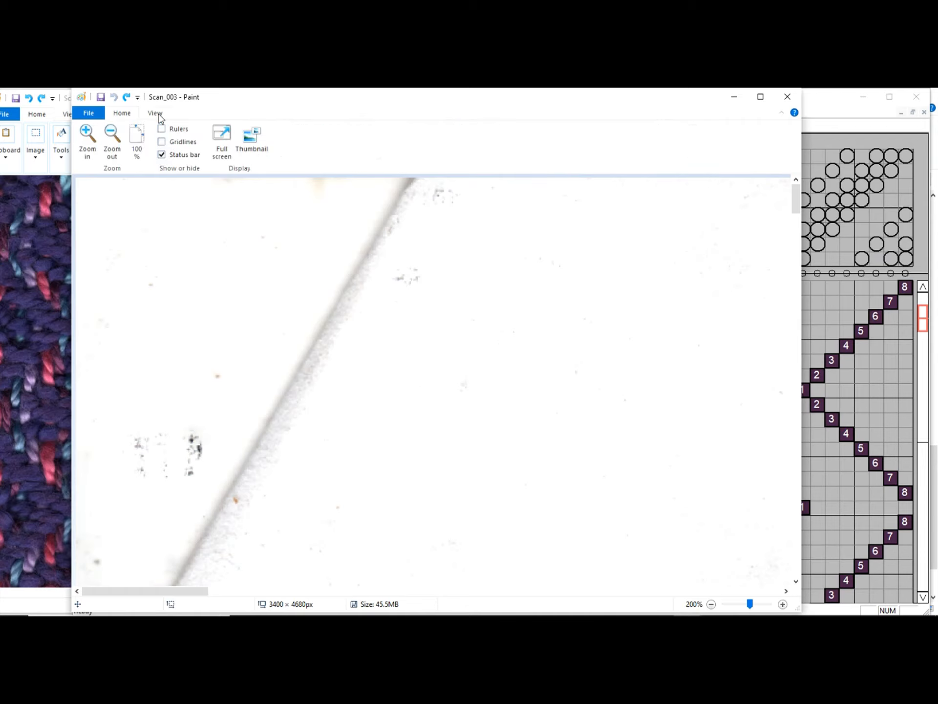
{"action": "left_click", "coordinate": [112, 139]}
{"action": "left_click", "coordinate": [112, 140]}
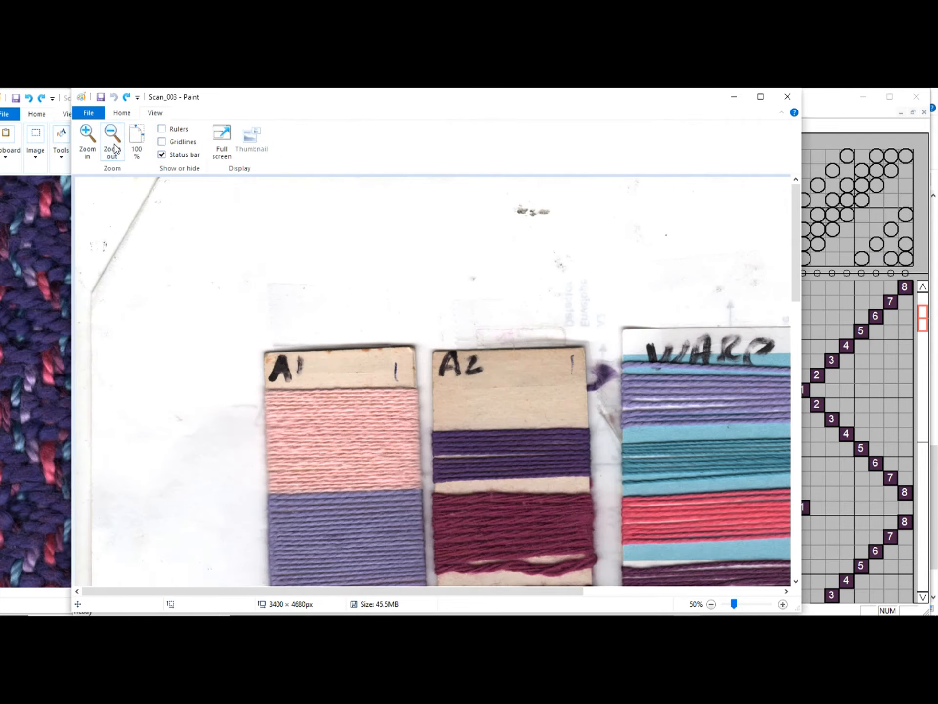
{"action": "left_click_drag", "start_coordinate": [796, 288], "coordinate": [800, 338]}
{"action": "left_click_drag", "start_coordinate": [311, 318], "coordinate": [401, 336]}
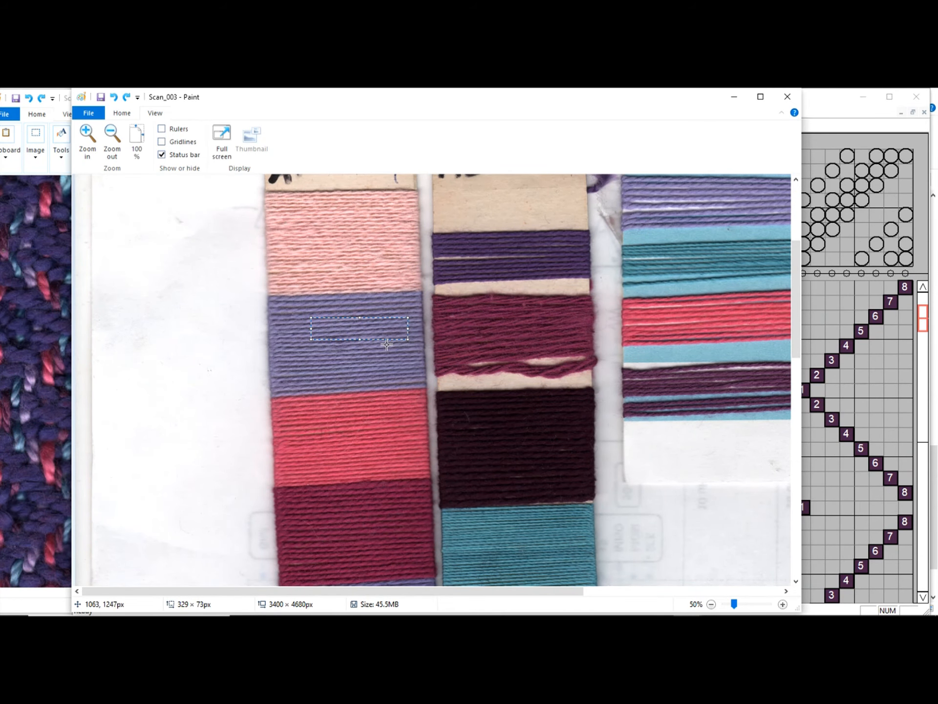
{"action": "left_click_drag", "start_coordinate": [329, 428], "coordinate": [391, 467]}
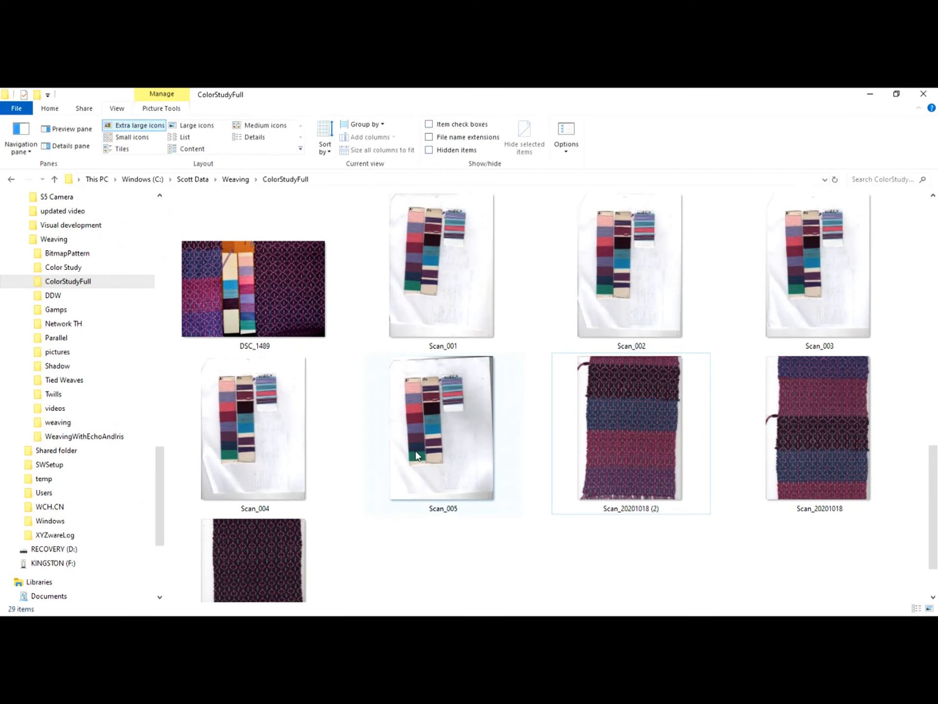
Switch to File Explorer and review the BitmapPattern thread images as extra large icons and the ColorStudyFull scans
{"action": "left_click", "coordinate": [67, 253]}
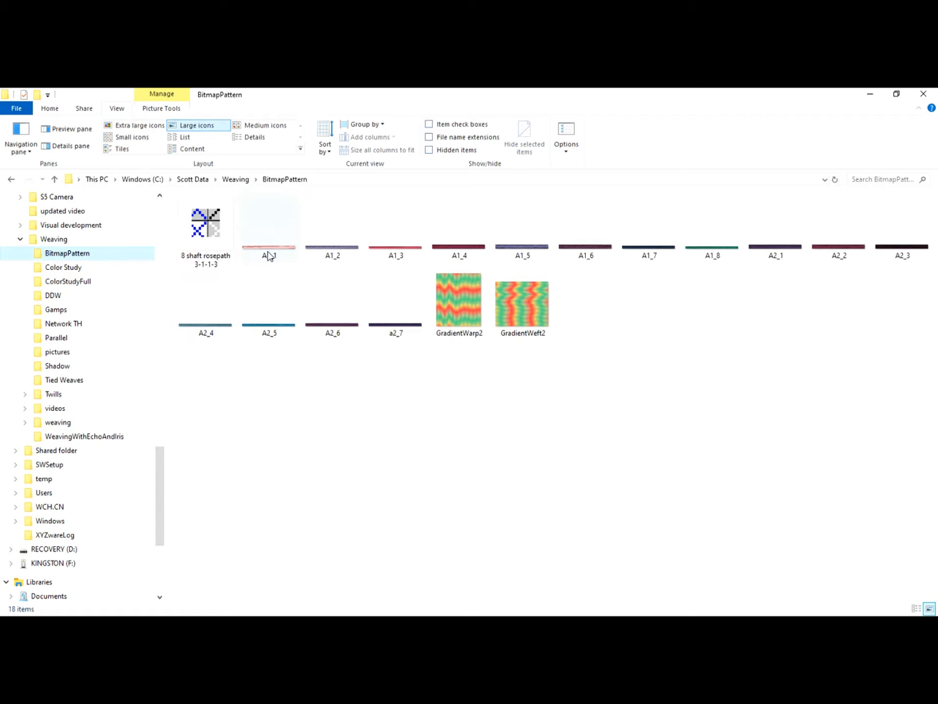
{"action": "left_click", "coordinate": [136, 125]}
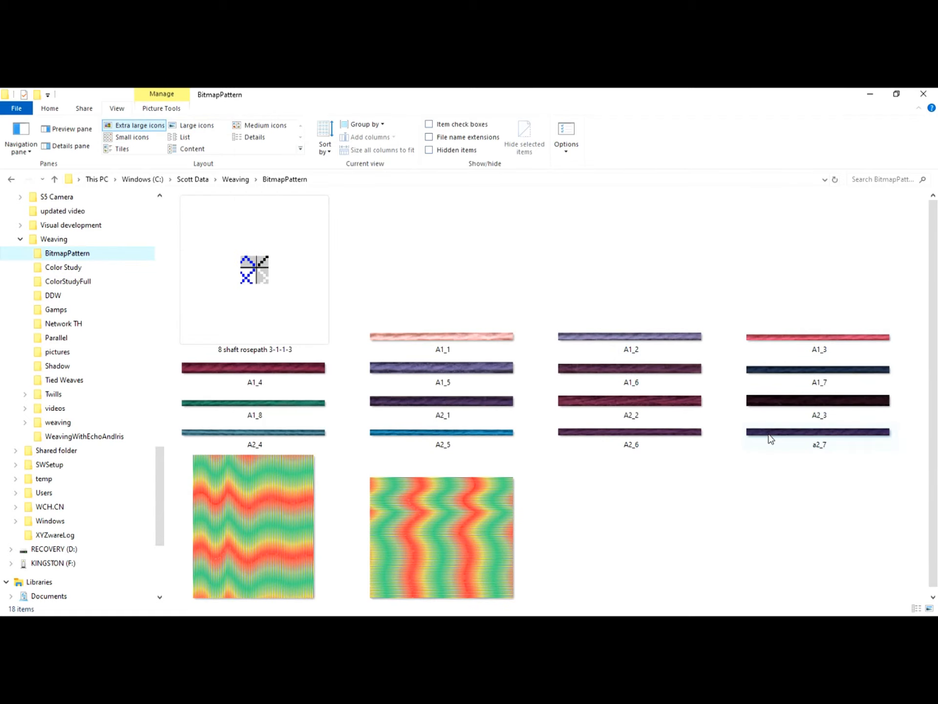
{"action": "left_click", "coordinate": [64, 283]}
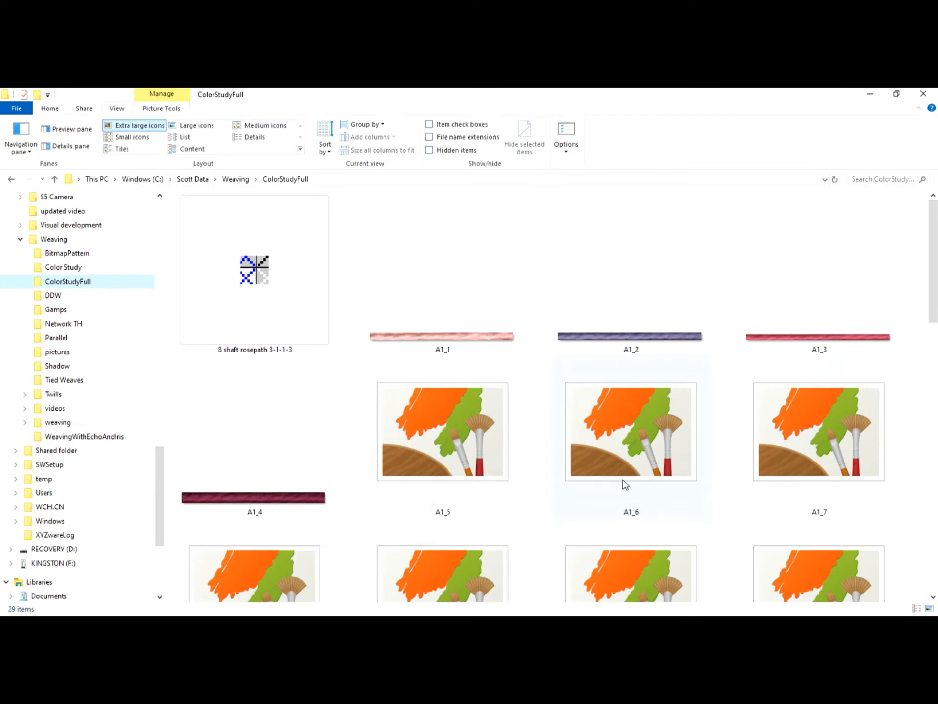
{"action": "left_click_drag", "start_coordinate": [934, 284], "coordinate": [933, 498]}
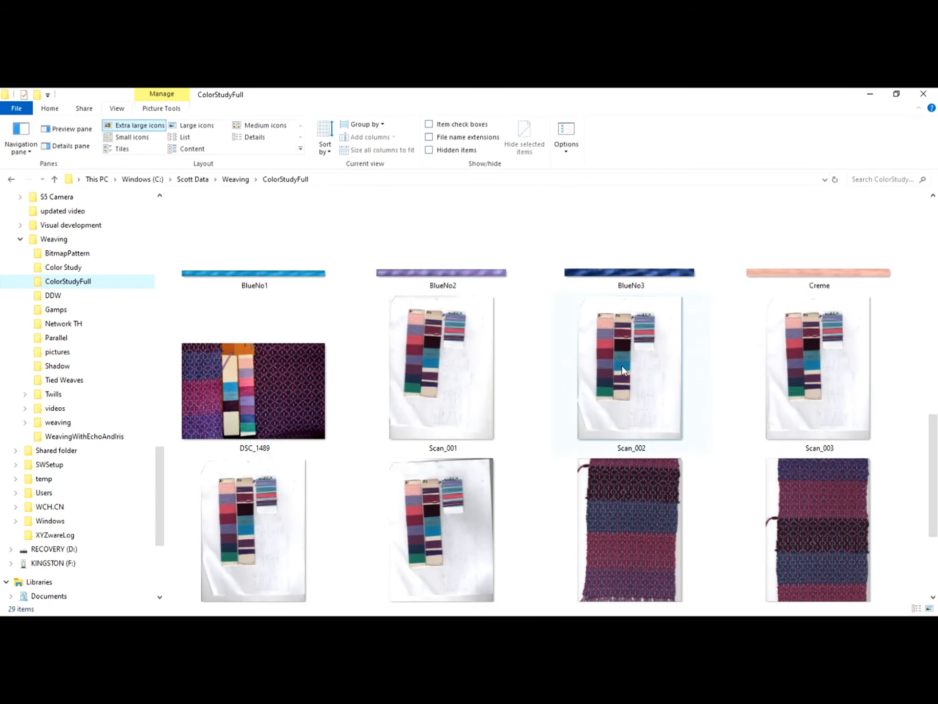
{"action": "mouse_move", "coordinate": [623, 360]}
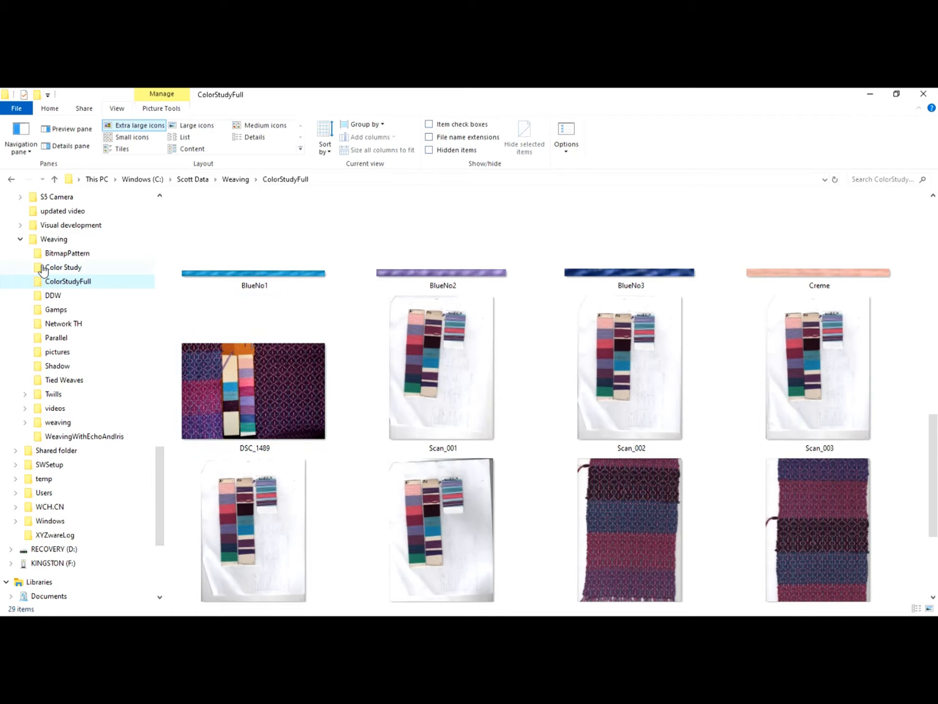
Copy the A1_1 bitmap from the Weaving\BitmapPattern folder
{"action": "left_click", "coordinate": [54, 254]}
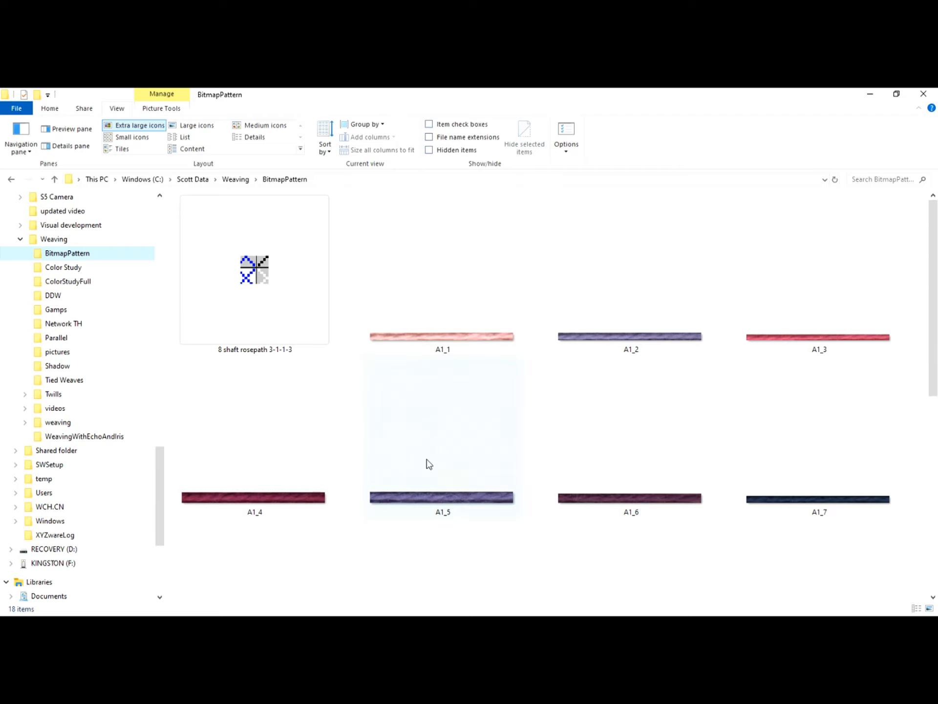
{"action": "mouse_move", "coordinate": [445, 360]}
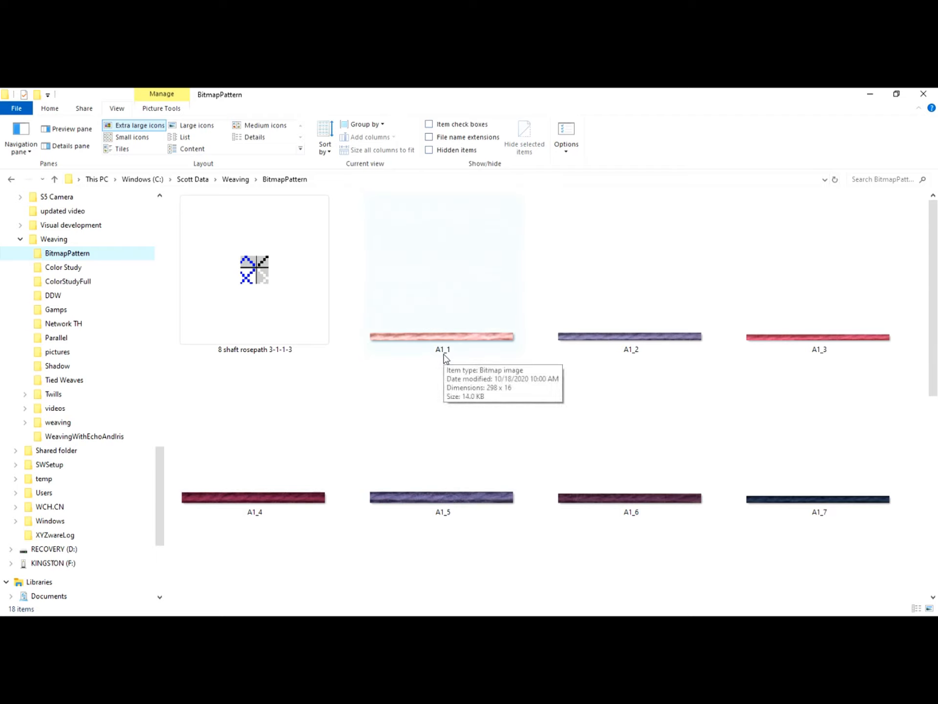
{"action": "left_click", "coordinate": [440, 350]}
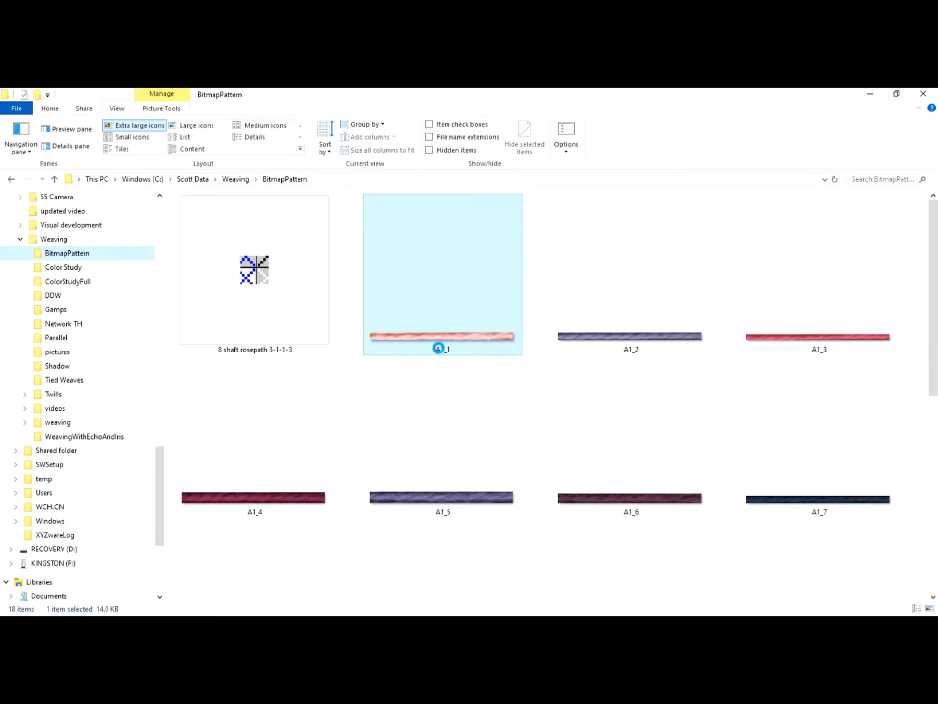
{"action": "right_click", "coordinate": [444, 351]}
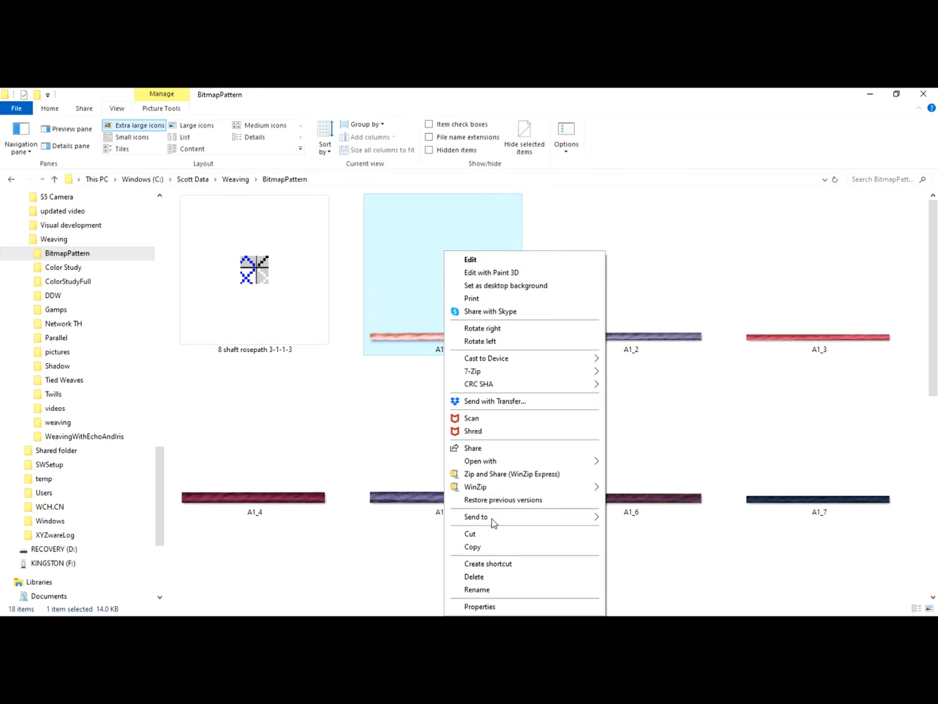
{"action": "left_click", "coordinate": [490, 551]}
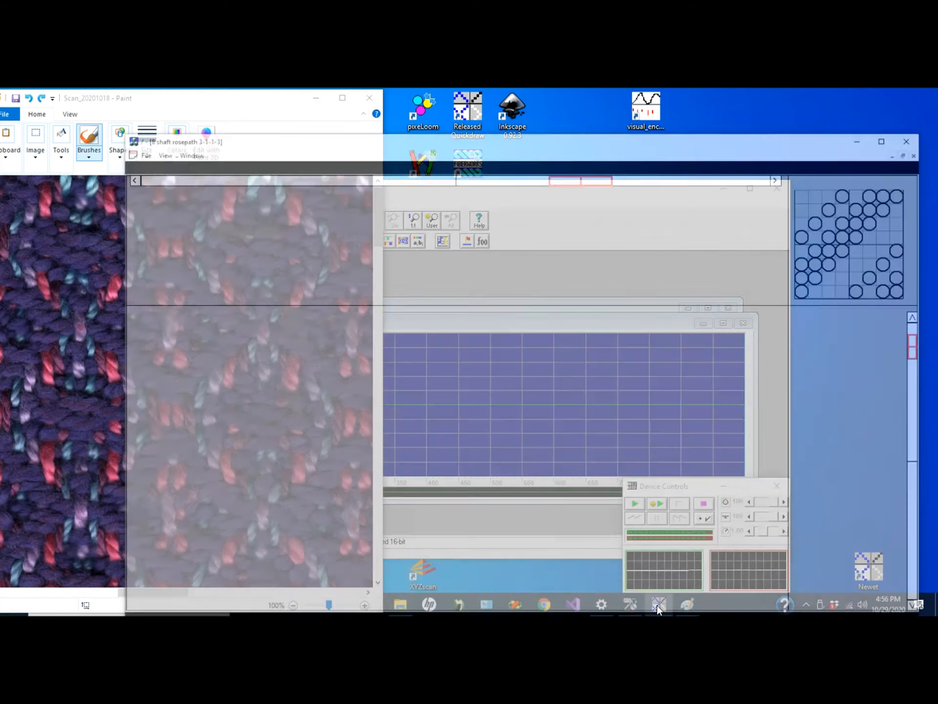
Switch to the 8 shaft rosepath 3-1-1-3 draft and assign A1_1.bmp as the image for thread color 1
{"action": "left_click", "coordinate": [657, 605]}
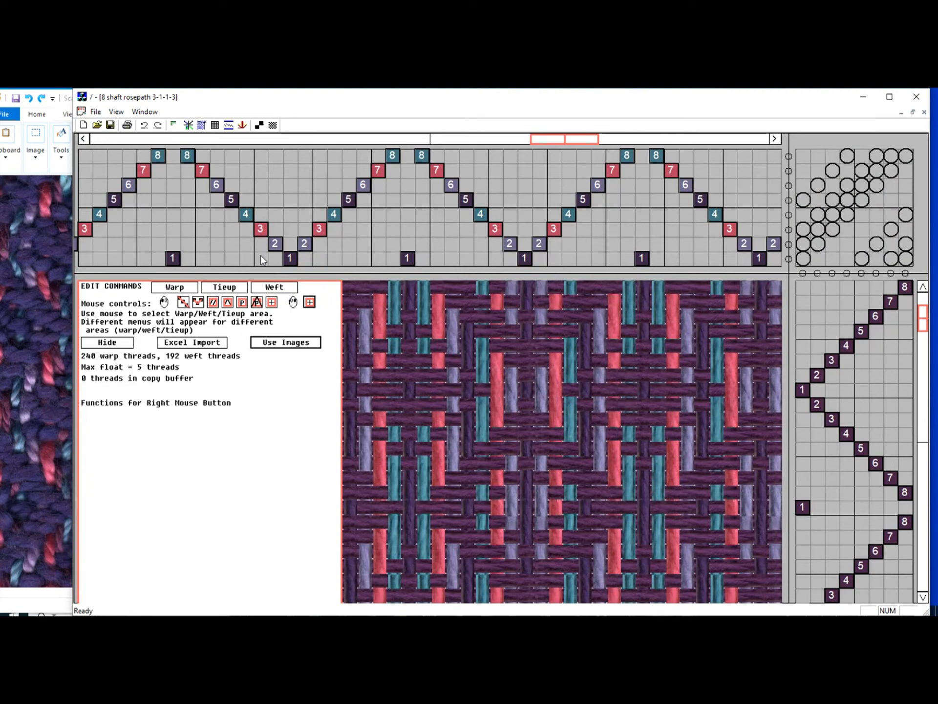
{"action": "left_click", "coordinate": [188, 286]}
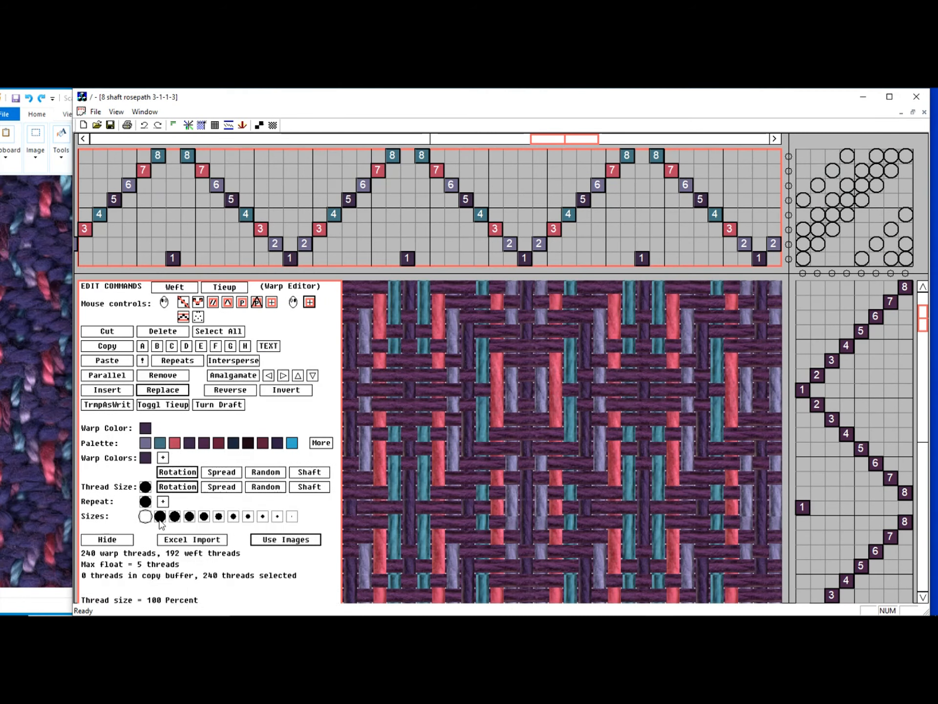
{"action": "left_click", "coordinate": [322, 445]}
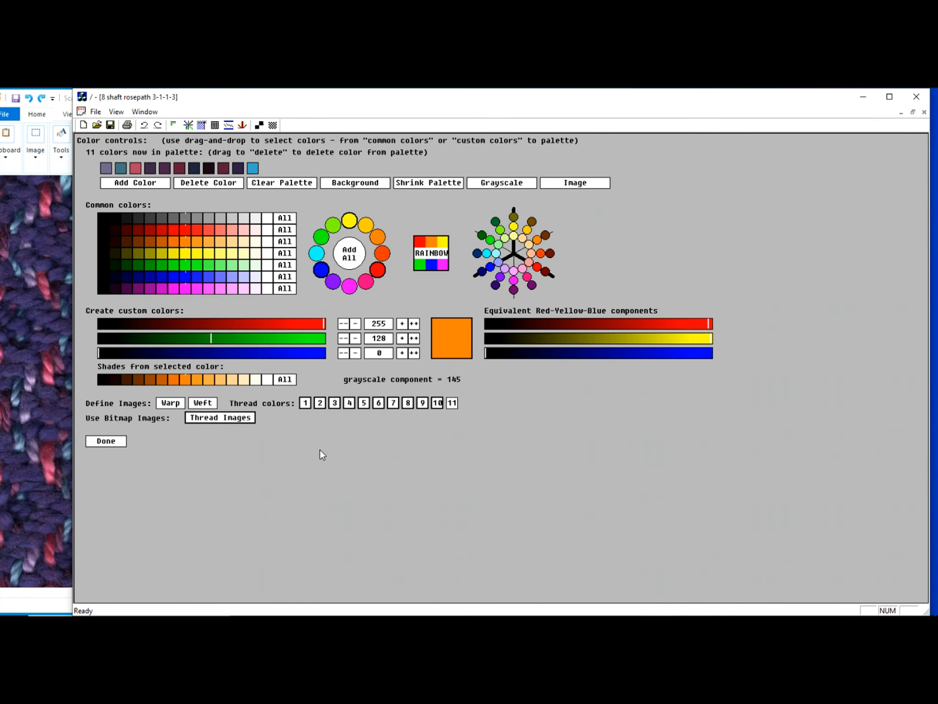
{"action": "left_click", "coordinate": [305, 404]}
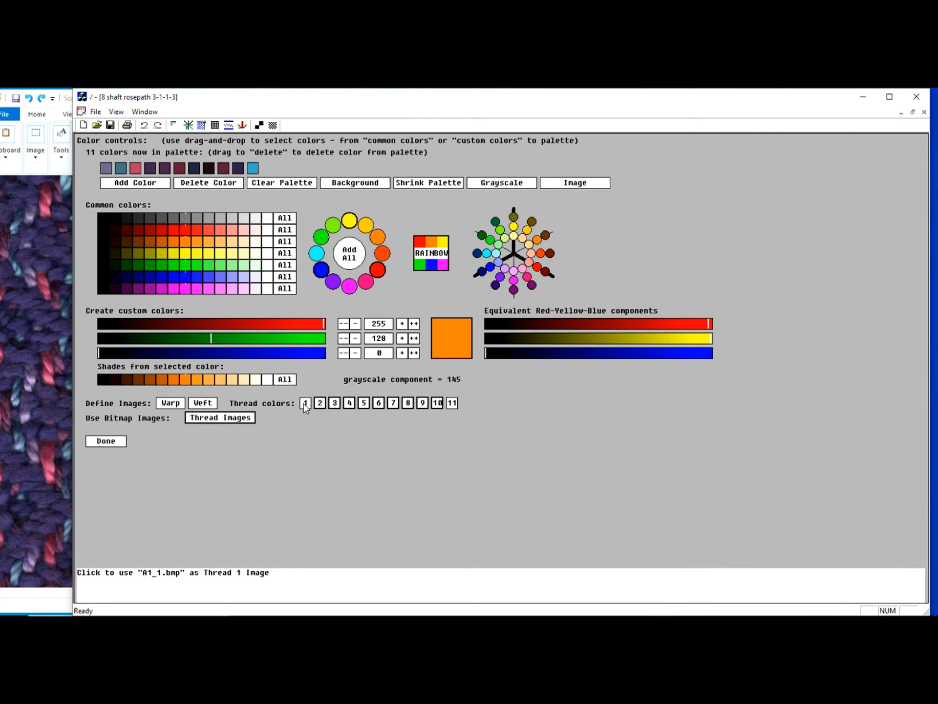
{"action": "left_click", "coordinate": [305, 405]}
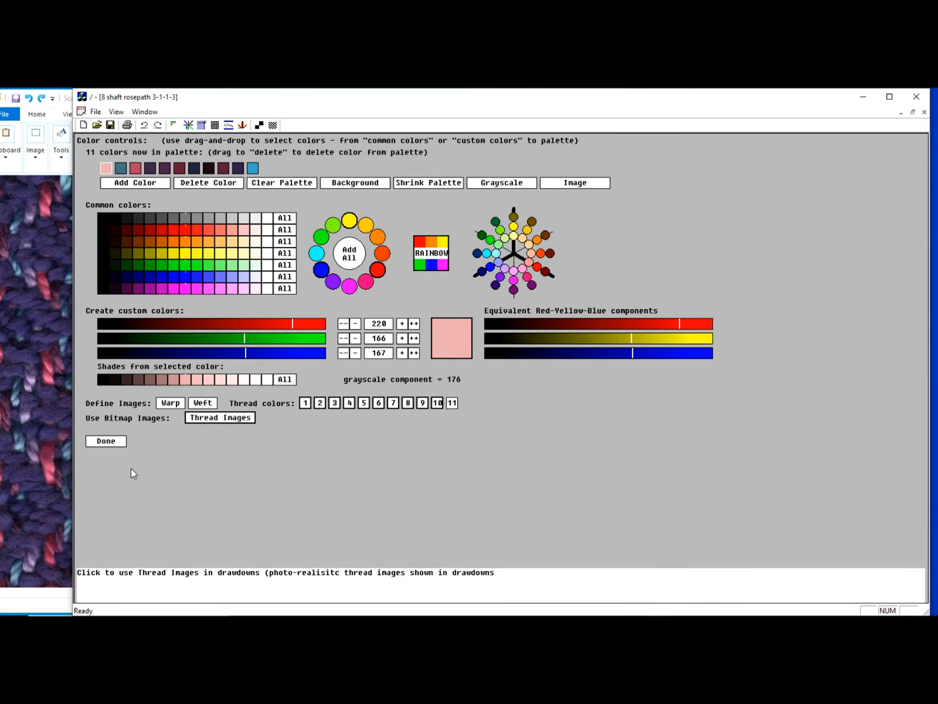
Close the color controls and select weft thread 2 at the start of the treadling
{"action": "left_click", "coordinate": [107, 441]}
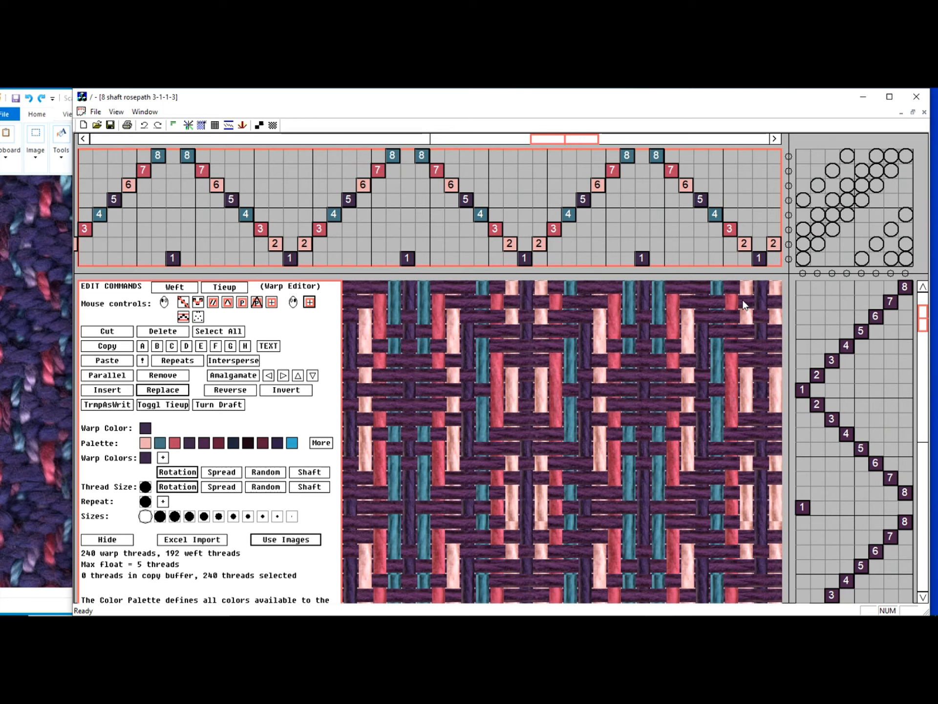
{"action": "left_click_drag", "start_coordinate": [923, 326], "coordinate": [921, 276]}
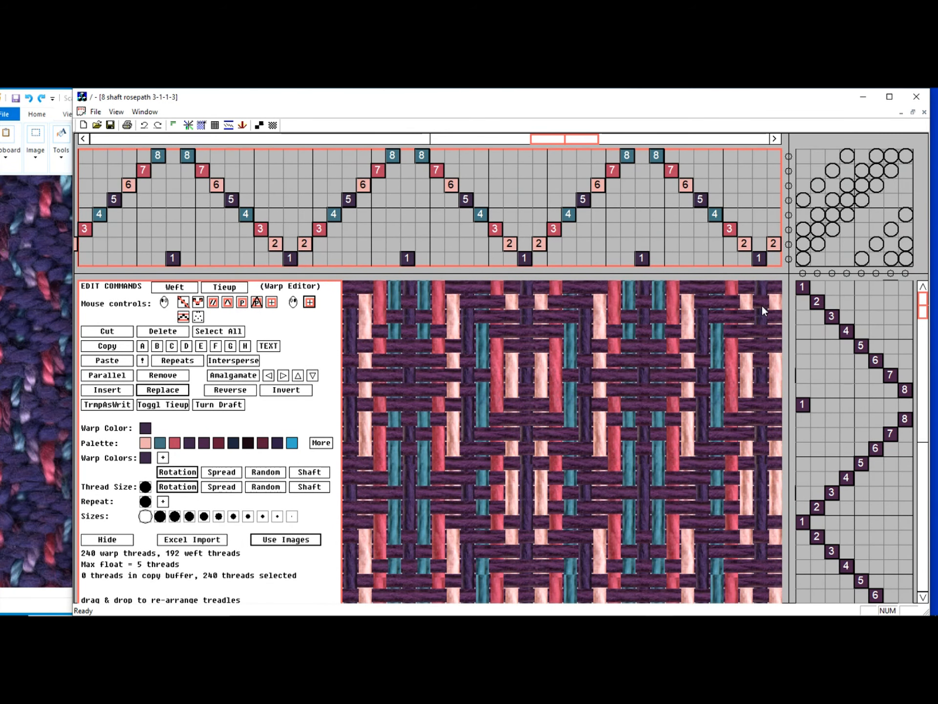
{"action": "left_click", "coordinate": [816, 304]}
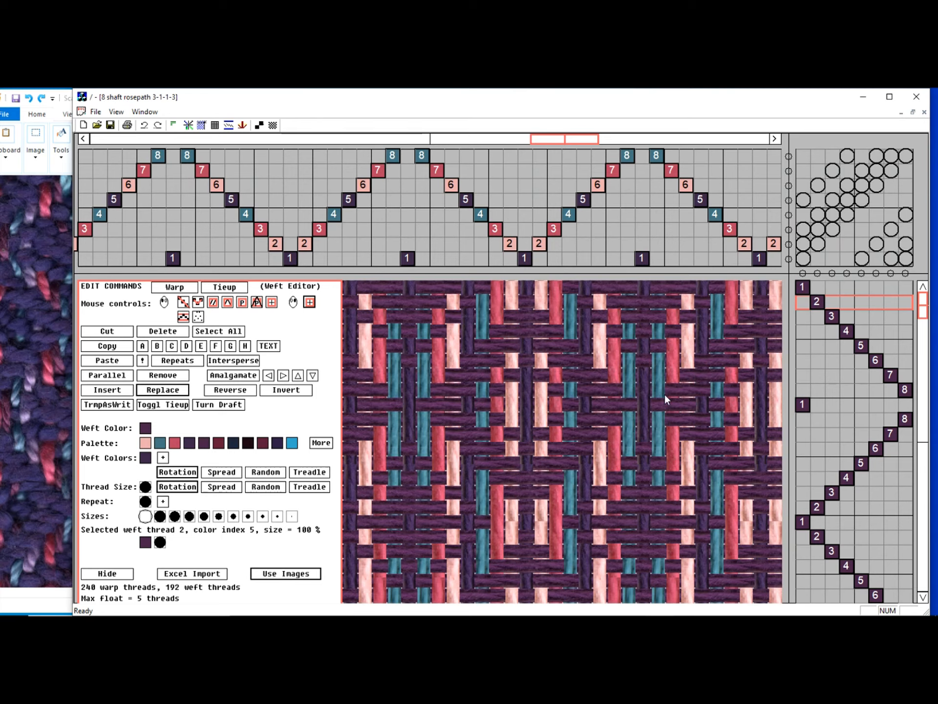
Examine the thread images in the drawdown at several magnifications, from single threads to the overall rosepath pattern
{"action": "scroll", "coordinate": [639, 409], "scroll_direction": "down", "scroll_amount": 1}
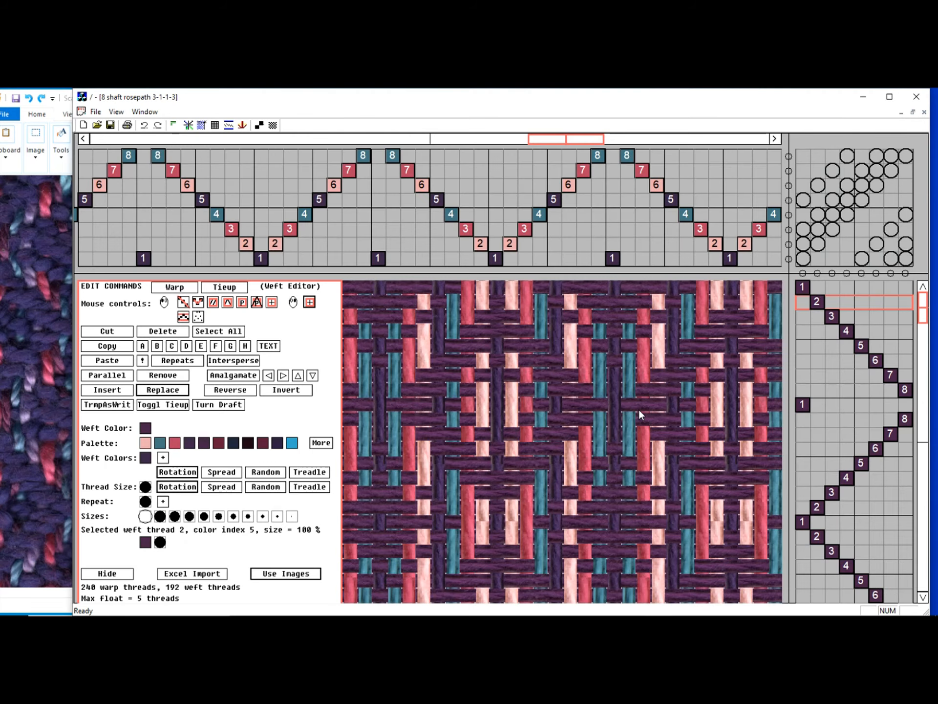
{"action": "scroll", "coordinate": [639, 409], "scroll_direction": "down", "scroll_amount": 1}
{"action": "scroll", "coordinate": [639, 409], "scroll_direction": "down", "scroll_amount": 3}
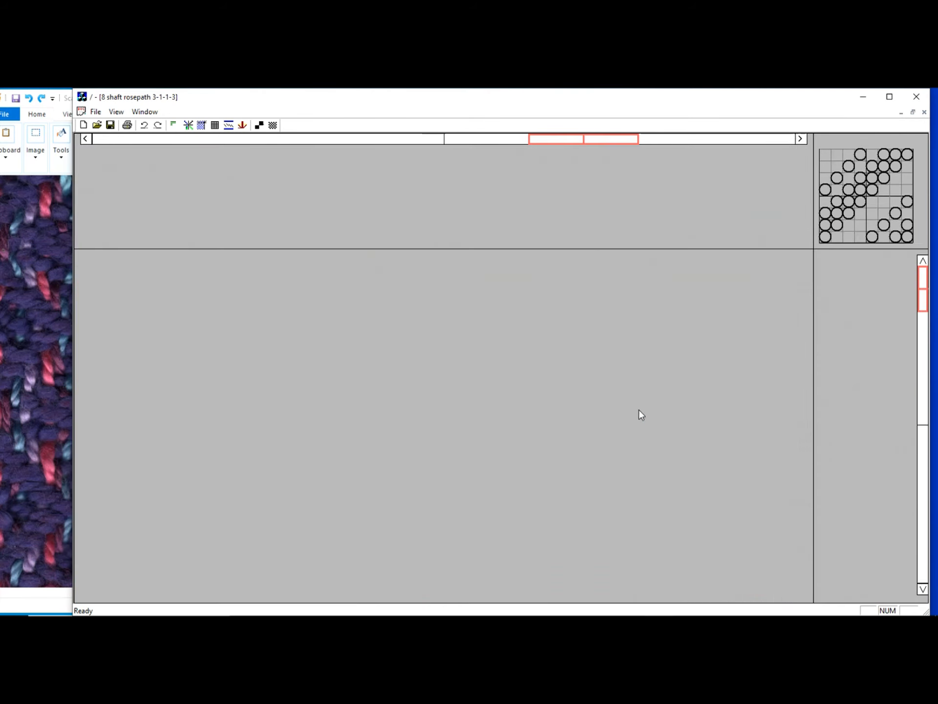
{"action": "scroll", "coordinate": [639, 409], "scroll_direction": "down", "scroll_amount": 2}
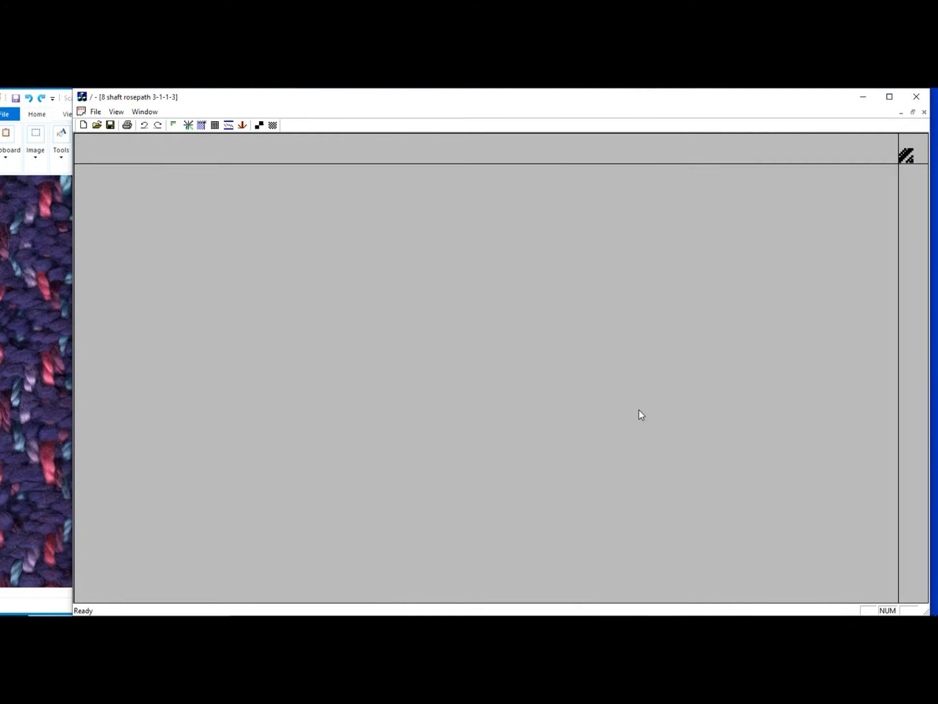
{"action": "scroll", "coordinate": [639, 409], "scroll_direction": "up", "scroll_amount": 1}
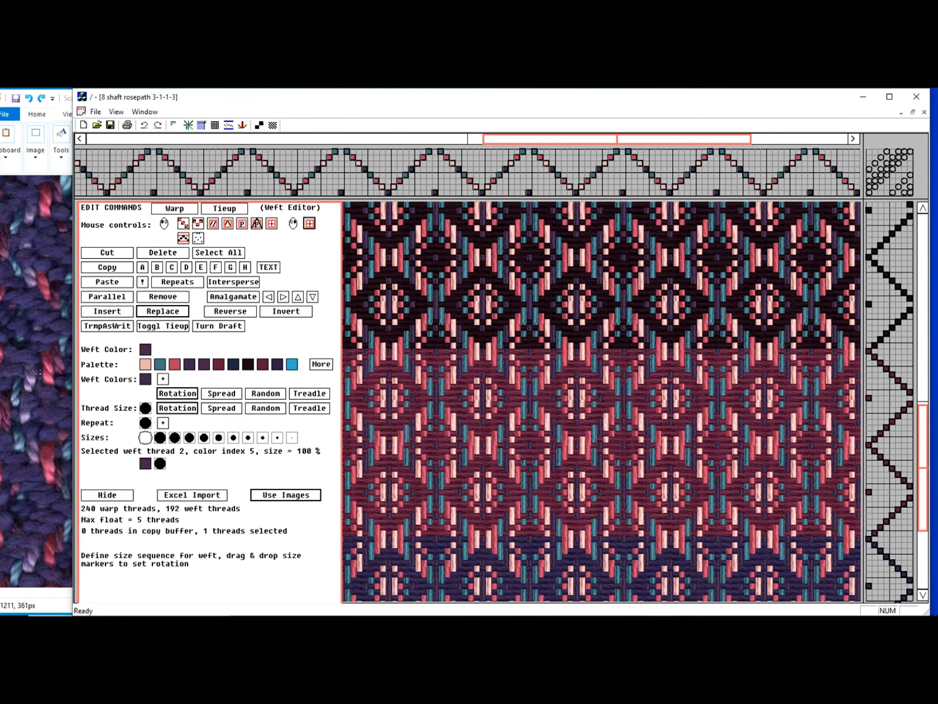
{"action": "scroll", "coordinate": [536, 410], "scroll_direction": "up", "scroll_amount": 3}
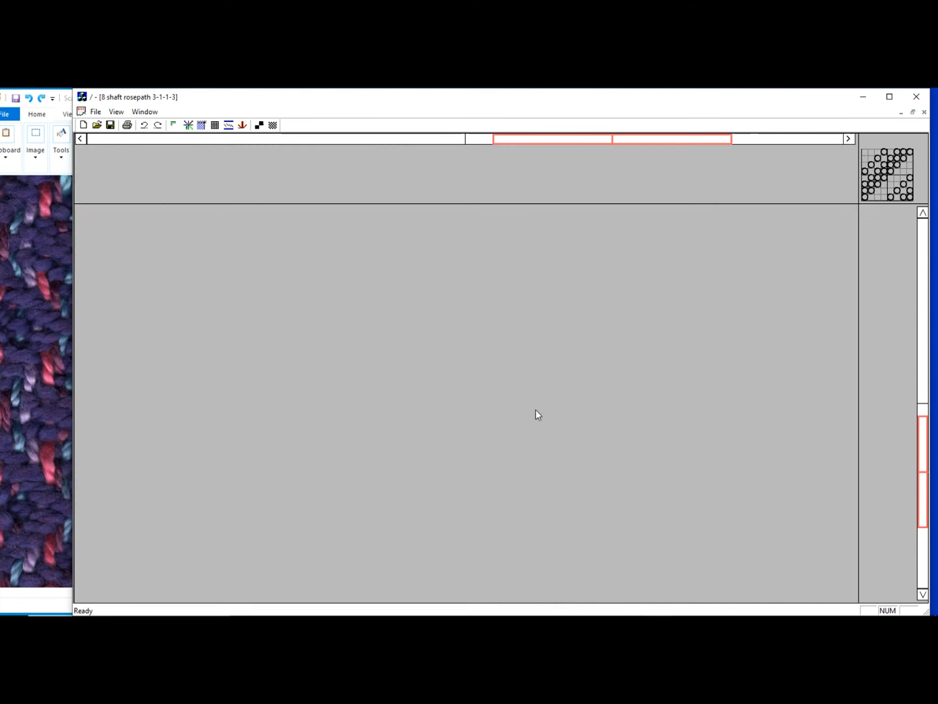